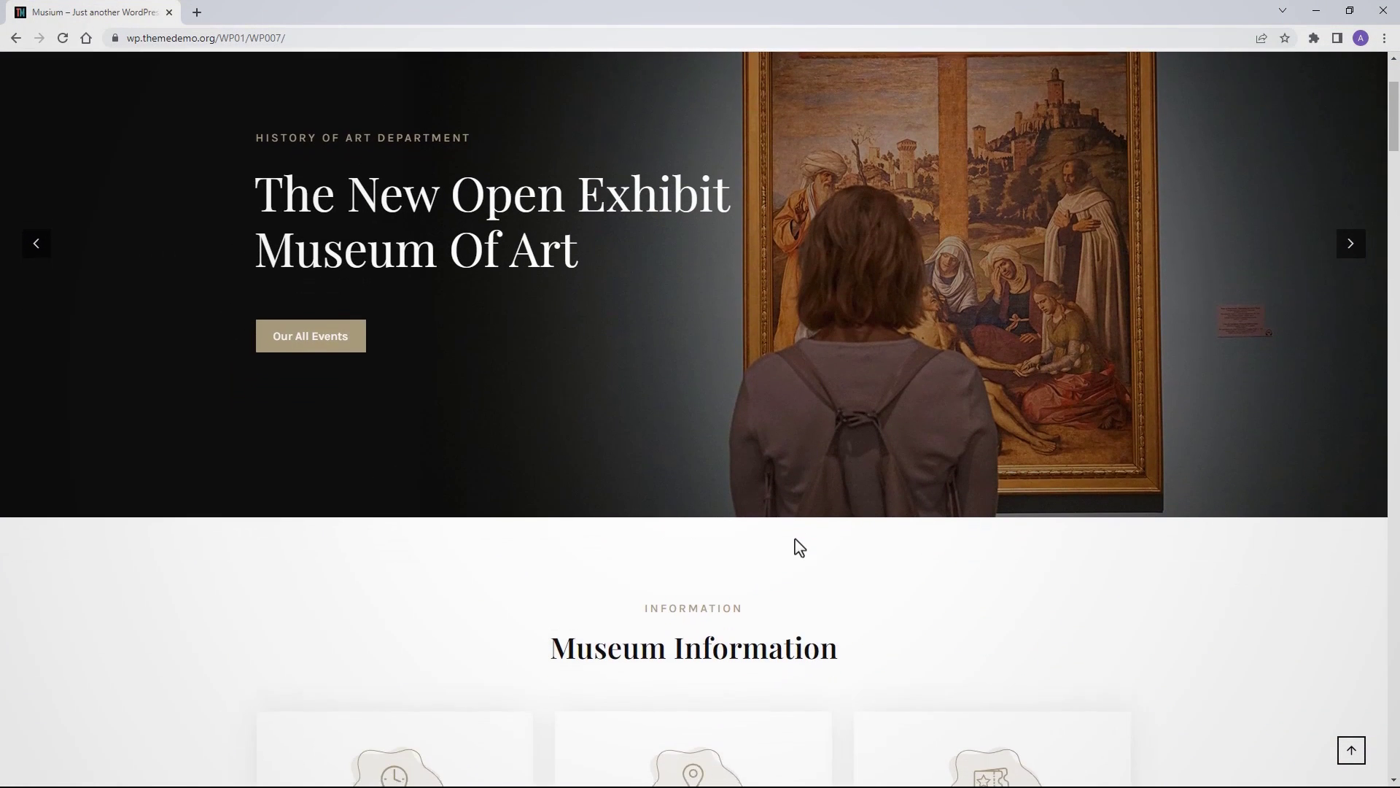
{"action": "scroll", "coordinate": [795, 548], "scroll_direction": "down", "scroll_amount": 1}
{"action": "scroll", "coordinate": [787, 554], "scroll_direction": "down", "scroll_amount": 1}
{"action": "scroll", "coordinate": [634, 620], "scroll_direction": "down", "scroll_amount": 1}
{"action": "scroll", "coordinate": [634, 620], "scroll_direction": "down", "scroll_amount": 1}
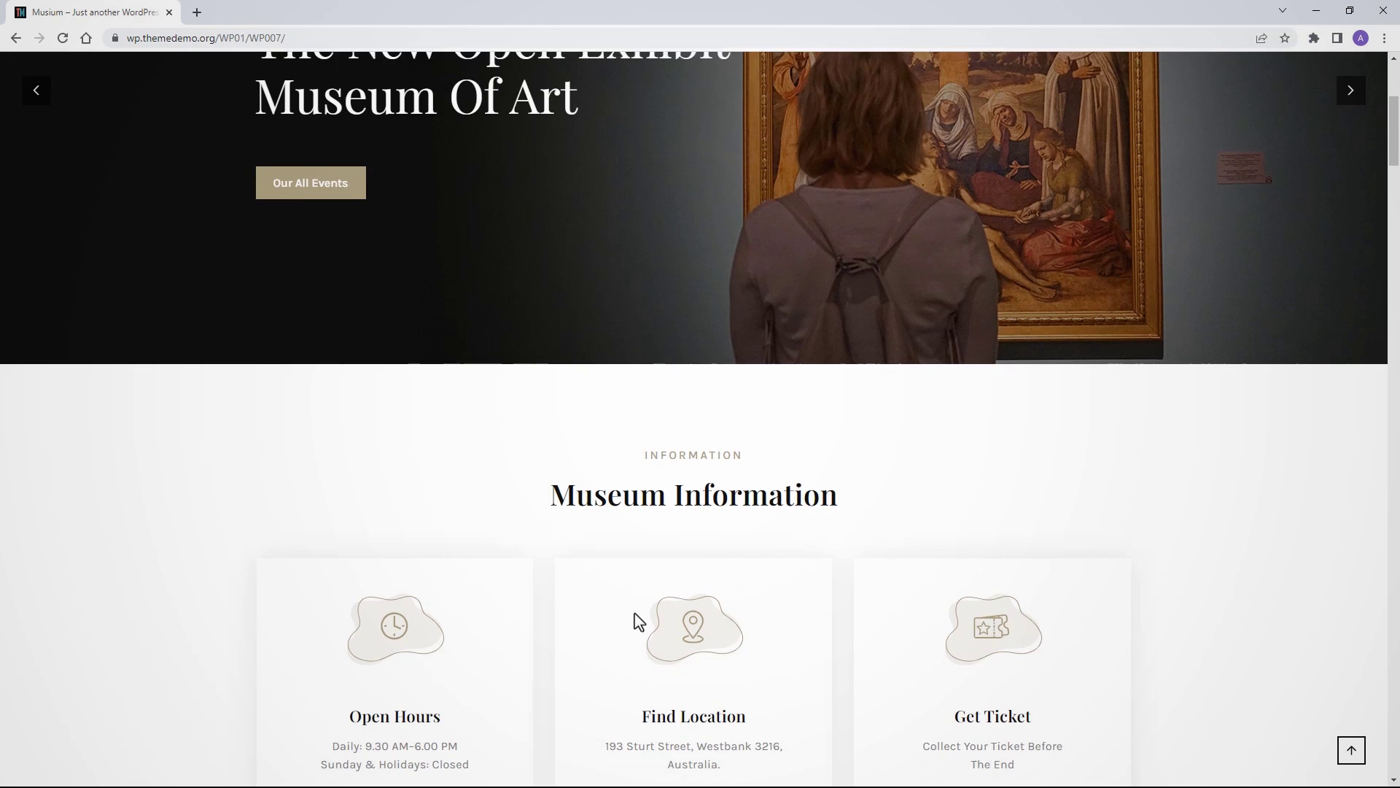
{"action": "scroll", "coordinate": [635, 620], "scroll_direction": "down", "scroll_amount": 1}
{"action": "scroll", "coordinate": [634, 621], "scroll_direction": "down", "scroll_amount": 1}
{"action": "scroll", "coordinate": [634, 623], "scroll_direction": "down", "scroll_amount": 1}
{"action": "scroll", "coordinate": [547, 646], "scroll_direction": "down", "scroll_amount": 1}
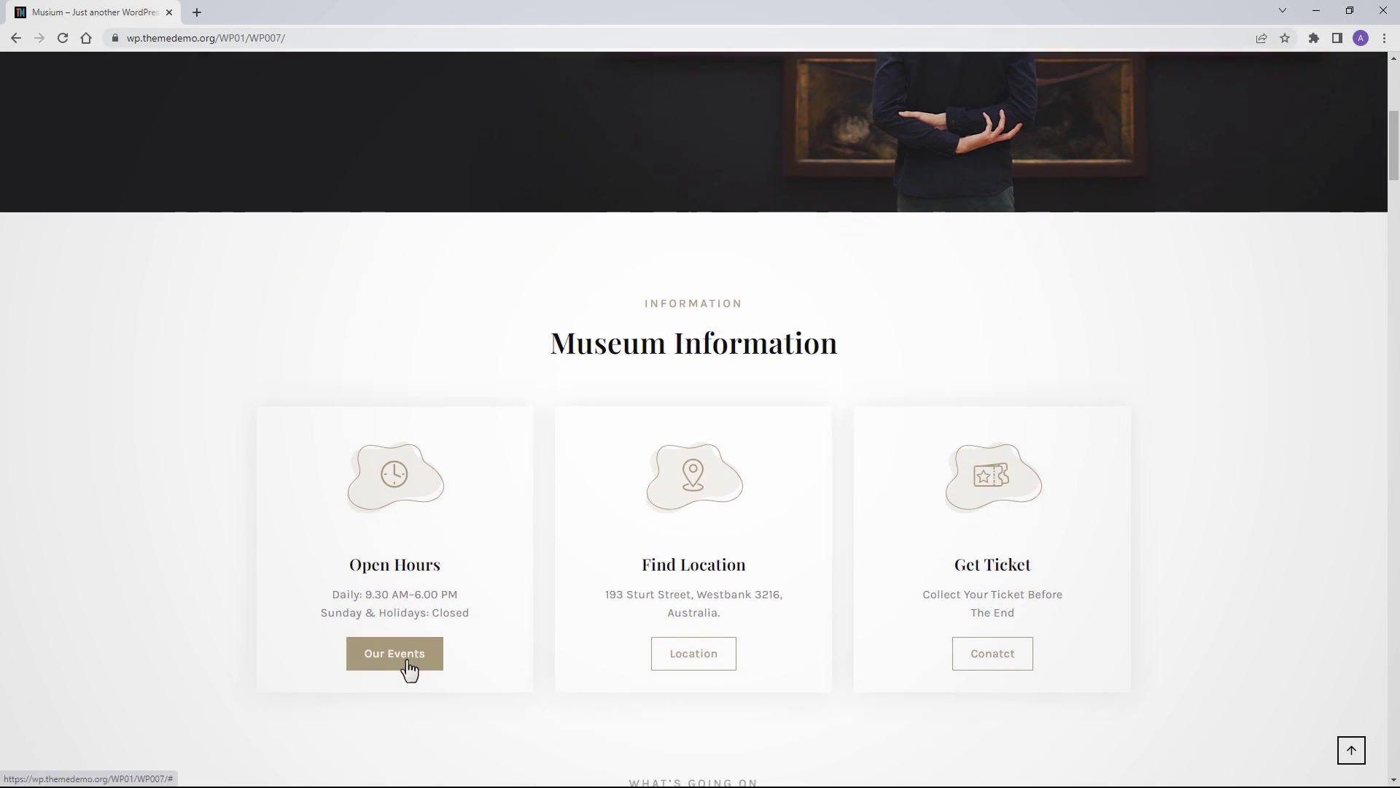
{"action": "scroll", "coordinate": [782, 624], "scroll_direction": "down", "scroll_amount": 1}
{"action": "scroll", "coordinate": [995, 591], "scroll_direction": "down", "scroll_amount": 1}
{"action": "scroll", "coordinate": [978, 672], "scroll_direction": "down", "scroll_amount": 1}
{"action": "scroll", "coordinate": [982, 675], "scroll_direction": "down", "scroll_amount": 1}
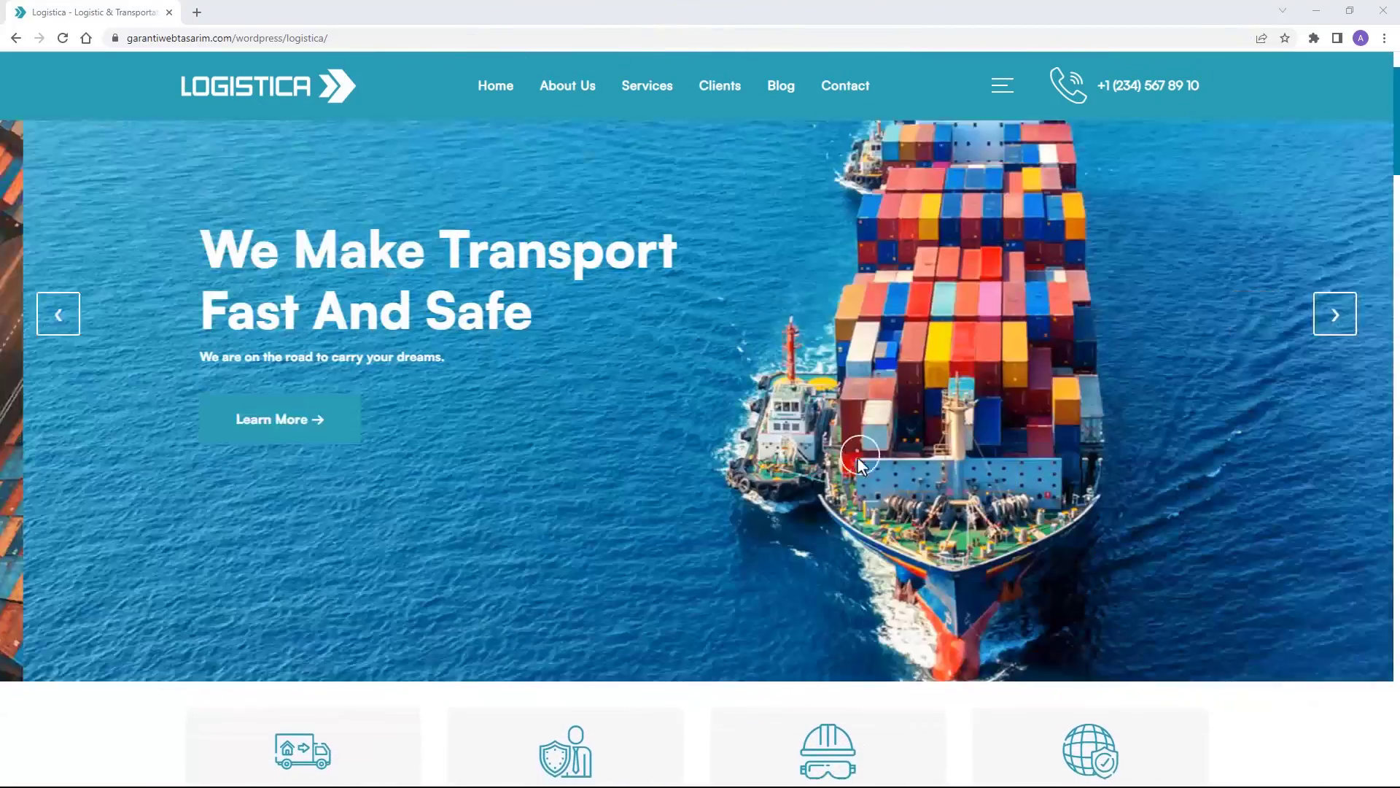
{"action": "scroll", "coordinate": [853, 463], "scroll_direction": "down", "scroll_amount": 1}
{"action": "scroll", "coordinate": [853, 463], "scroll_direction": "down", "scroll_amount": 1}
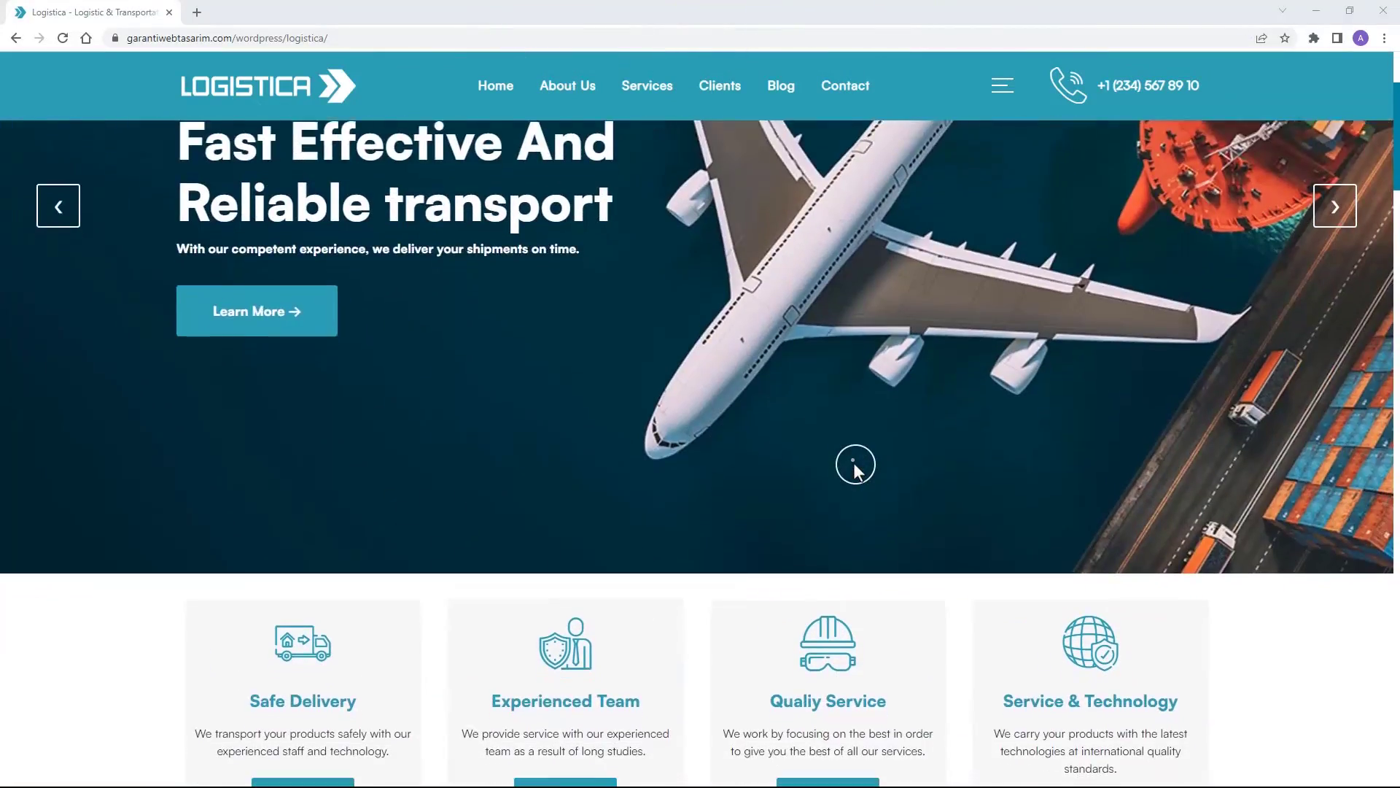
{"action": "scroll", "coordinate": [658, 695], "scroll_direction": "down", "scroll_amount": 1}
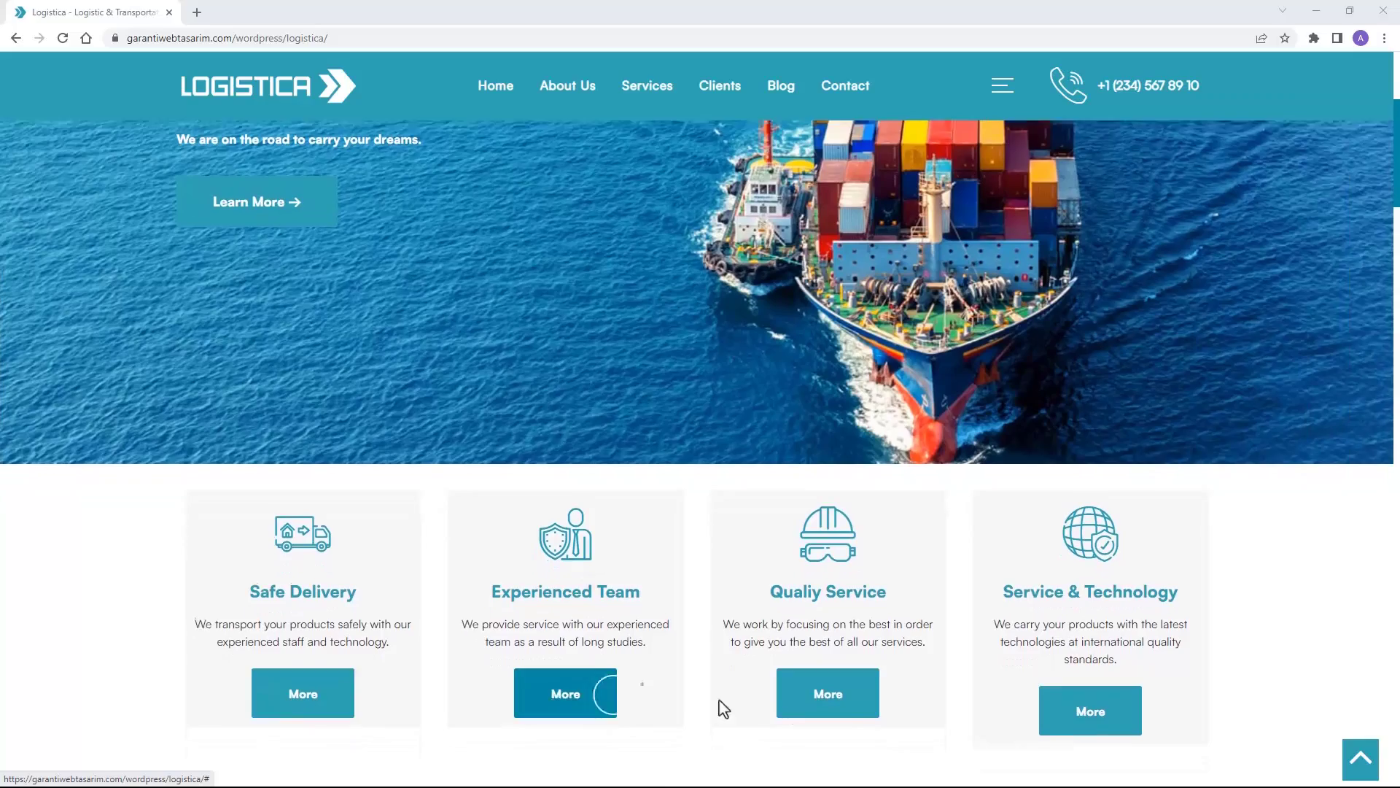
{"action": "scroll", "coordinate": [804, 695], "scroll_direction": "down", "scroll_amount": 1}
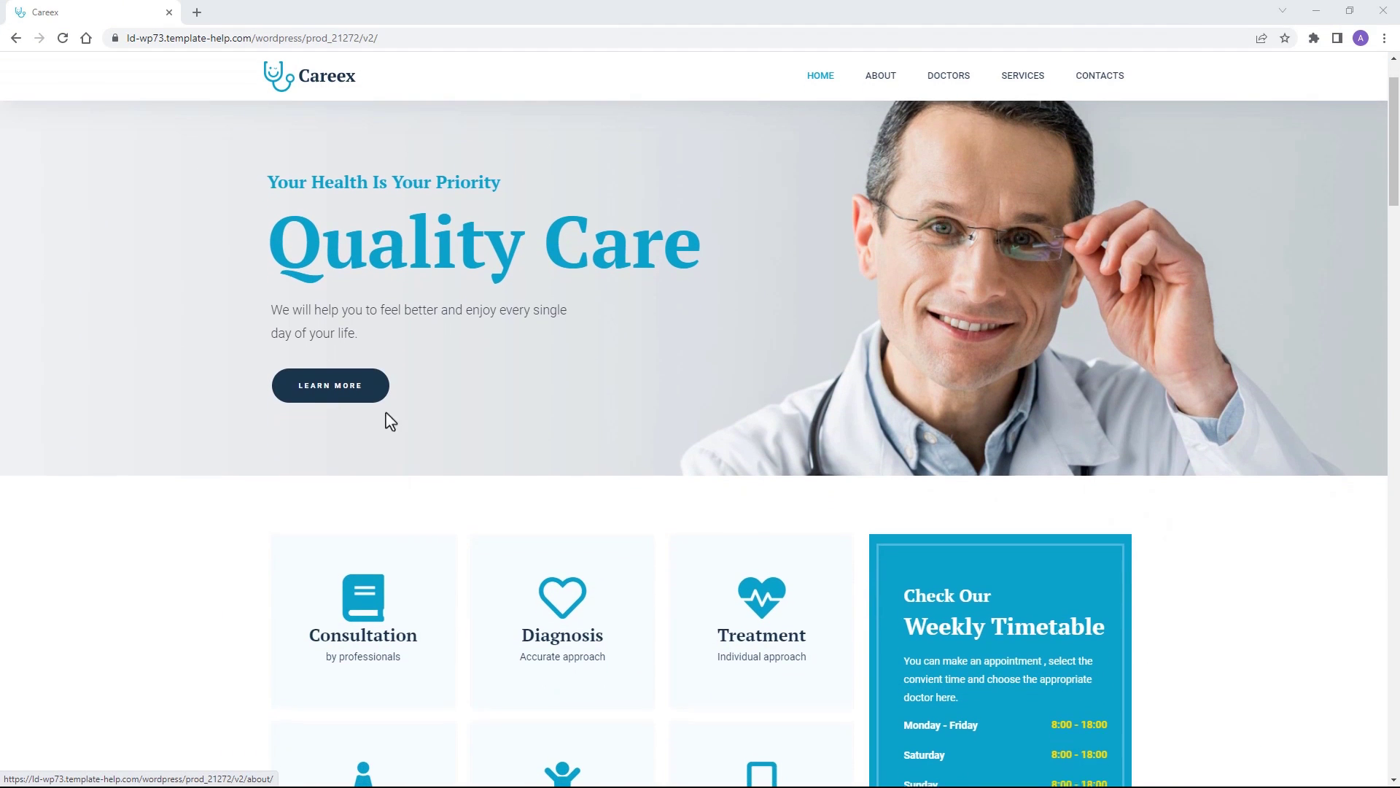
{"action": "scroll", "coordinate": [594, 540], "scroll_direction": "down", "scroll_amount": 1}
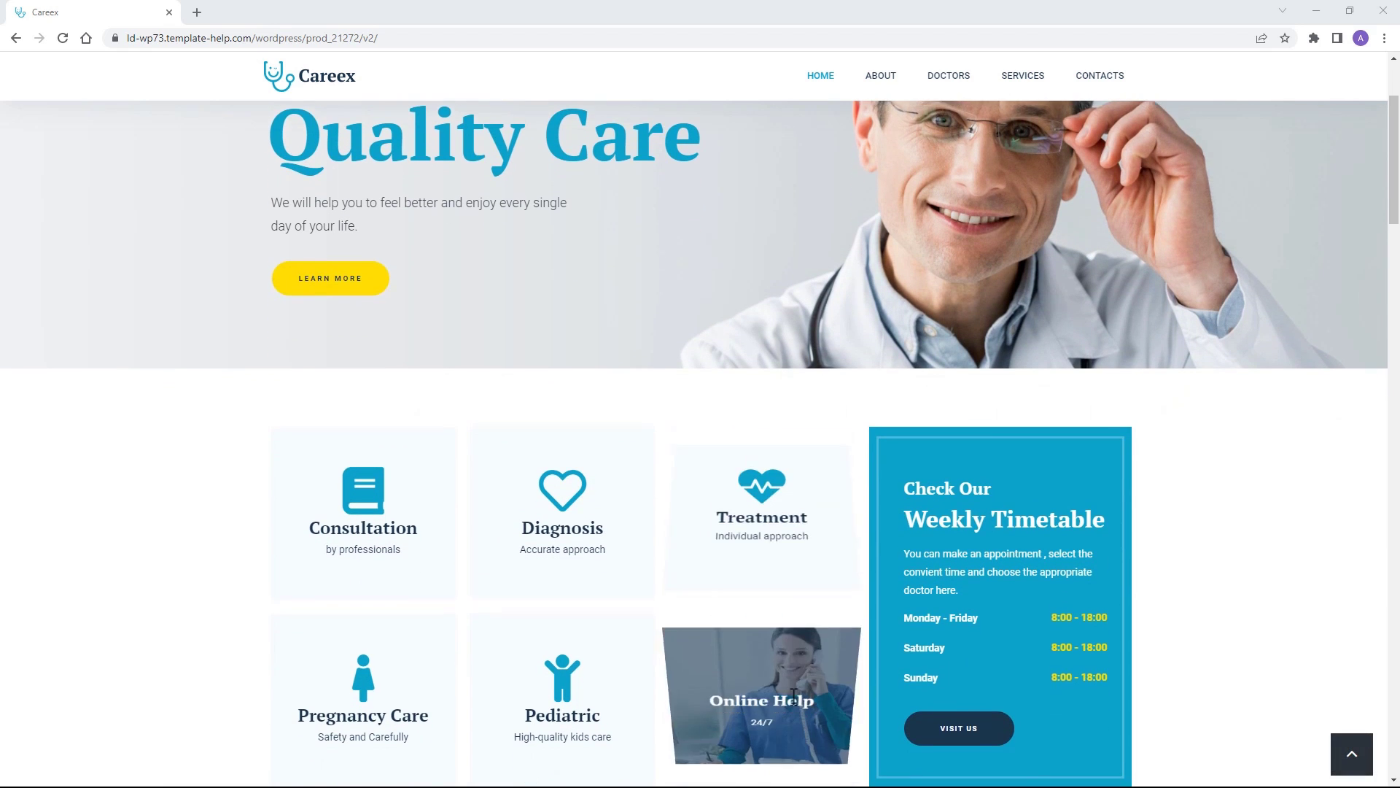
{"action": "scroll", "coordinate": [581, 687], "scroll_direction": "down", "scroll_amount": 1}
{"action": "scroll", "coordinate": [558, 685], "scroll_direction": "down", "scroll_amount": 1}
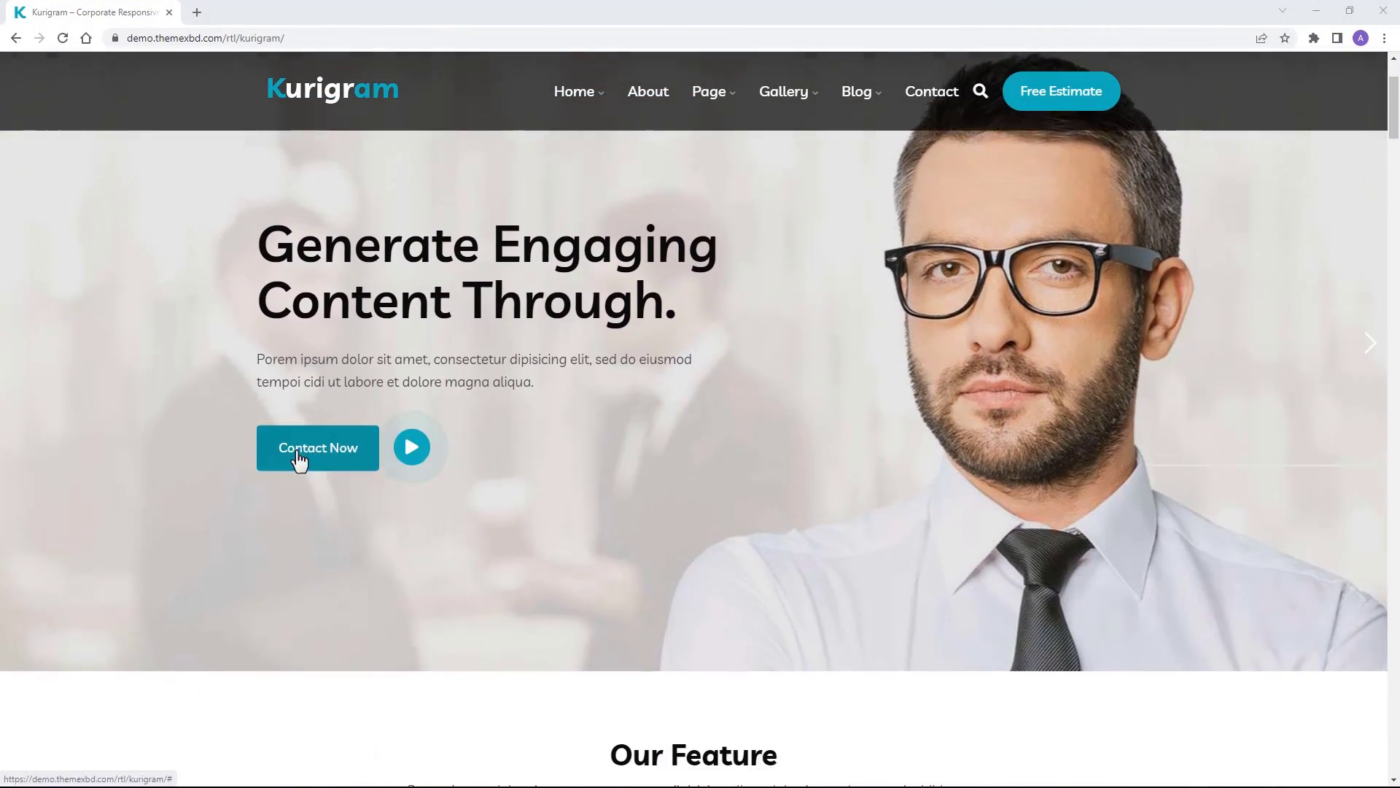
{"action": "scroll", "coordinate": [442, 519], "scroll_direction": "down", "scroll_amount": 1}
{"action": "scroll", "coordinate": [441, 519], "scroll_direction": "down", "scroll_amount": 1}
{"action": "scroll", "coordinate": [446, 522], "scroll_direction": "down", "scroll_amount": 1}
{"action": "scroll", "coordinate": [445, 521], "scroll_direction": "down", "scroll_amount": 1}
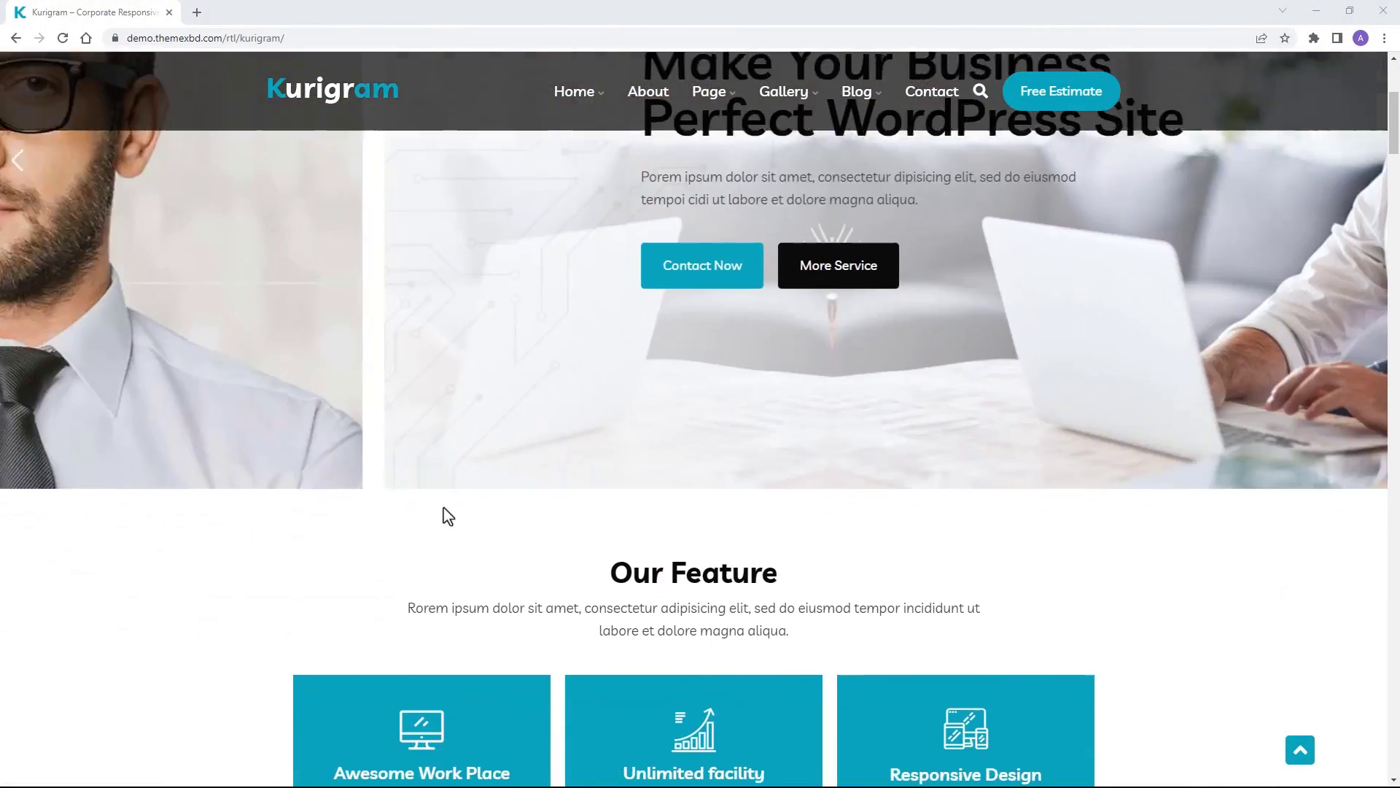
{"action": "scroll", "coordinate": [447, 515], "scroll_direction": "down", "scroll_amount": 1}
{"action": "scroll", "coordinate": [447, 515], "scroll_direction": "down", "scroll_amount": 1}
{"action": "scroll", "coordinate": [447, 515], "scroll_direction": "down", "scroll_amount": 1}
{"action": "scroll", "coordinate": [471, 432], "scroll_direction": "down", "scroll_amount": 1}
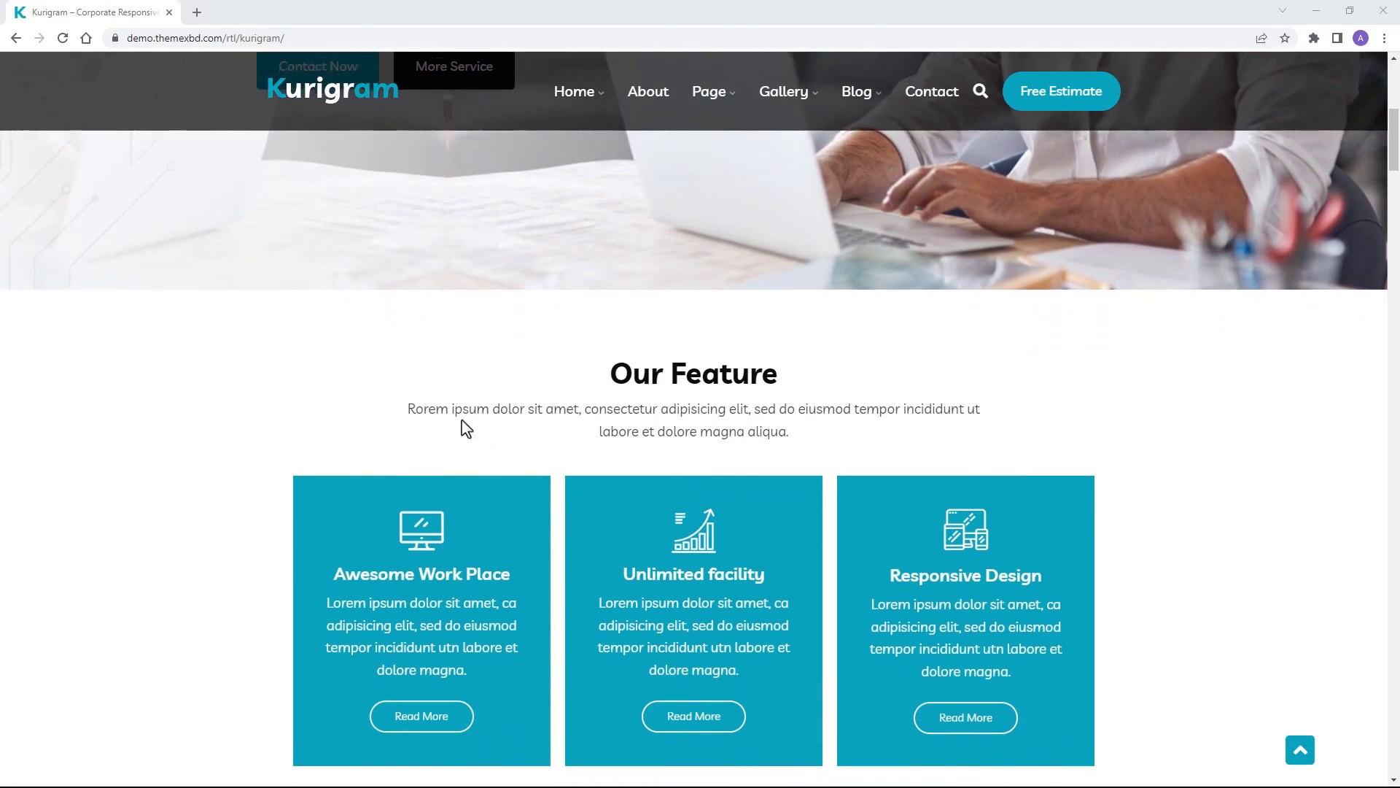
{"action": "scroll", "coordinate": [460, 426], "scroll_direction": "down", "scroll_amount": 1}
{"action": "scroll", "coordinate": [450, 387], "scroll_direction": "down", "scroll_amount": 1}
{"action": "scroll", "coordinate": [454, 525], "scroll_direction": "down", "scroll_amount": 1}
{"action": "scroll", "coordinate": [685, 478], "scroll_direction": "down", "scroll_amount": 1}
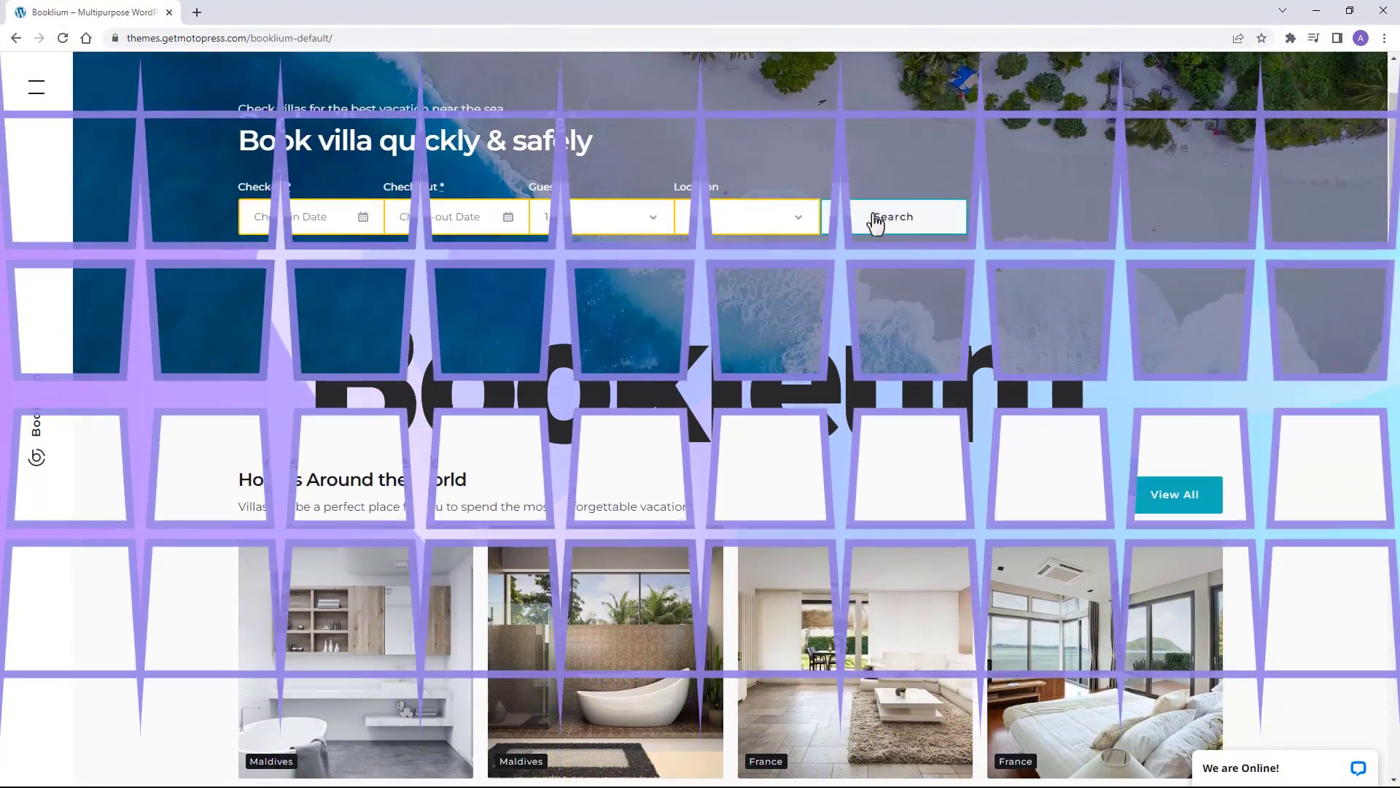
{"action": "scroll", "coordinate": [869, 219], "scroll_direction": "down", "scroll_amount": 1}
{"action": "scroll", "coordinate": [788, 178], "scroll_direction": "down", "scroll_amount": 1}
- Open and close the Booklium demo's hamburger navigation menu
{"action": "left_click", "coordinate": [36, 87]}
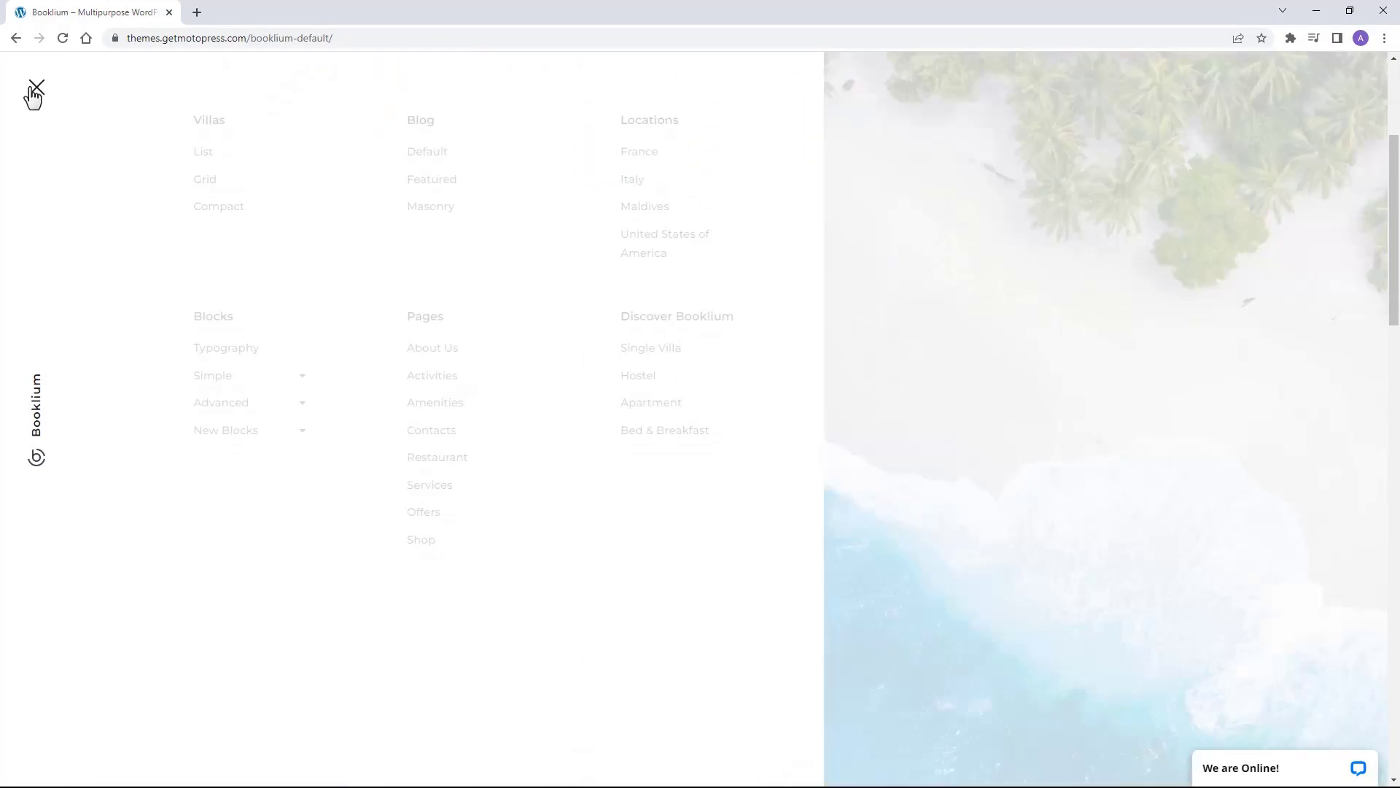
{"action": "left_click", "coordinate": [33, 96]}
{"action": "scroll", "coordinate": [361, 240], "scroll_direction": "down", "scroll_amount": 2}
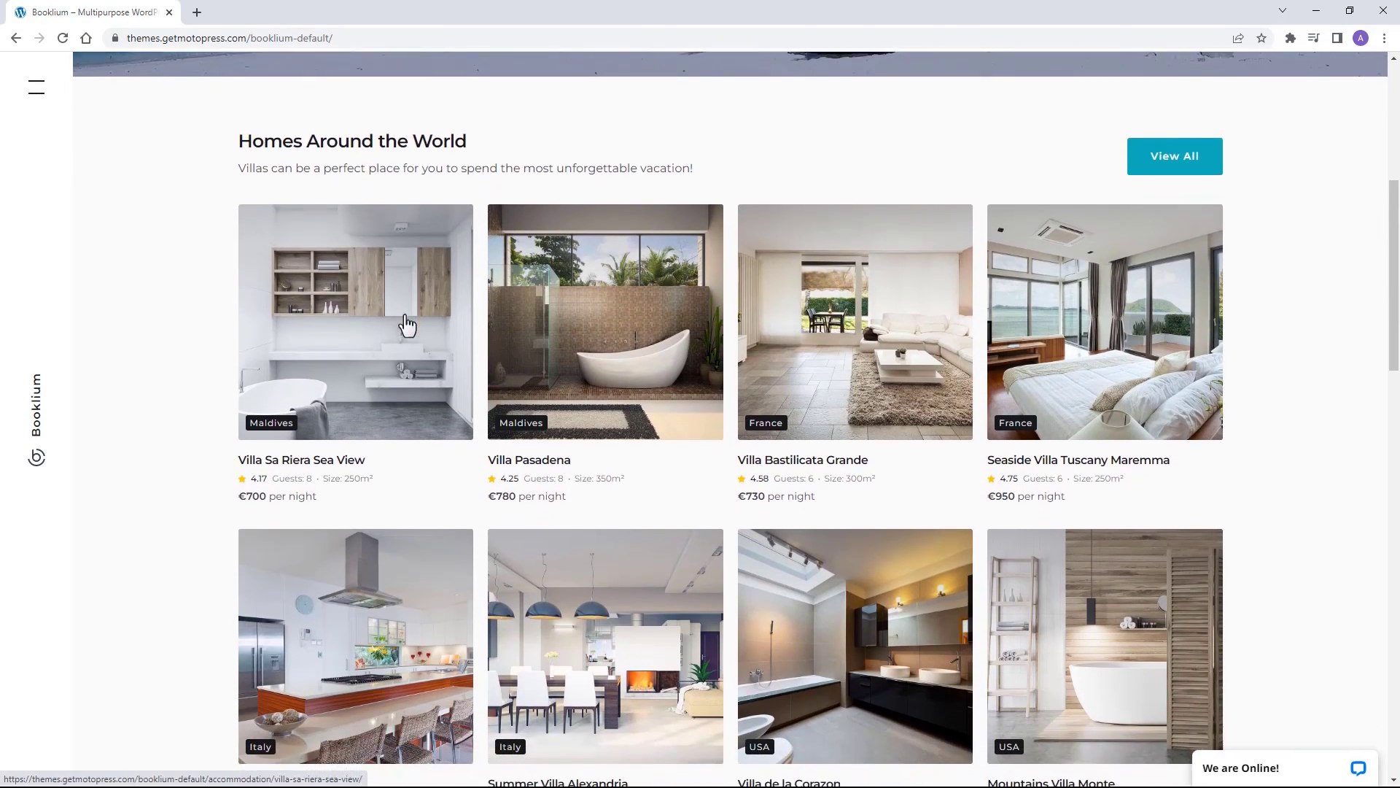
{"action": "scroll", "coordinate": [641, 558], "scroll_direction": "down", "scroll_amount": 1}
{"action": "scroll", "coordinate": [657, 636], "scroll_direction": "down", "scroll_amount": 1}
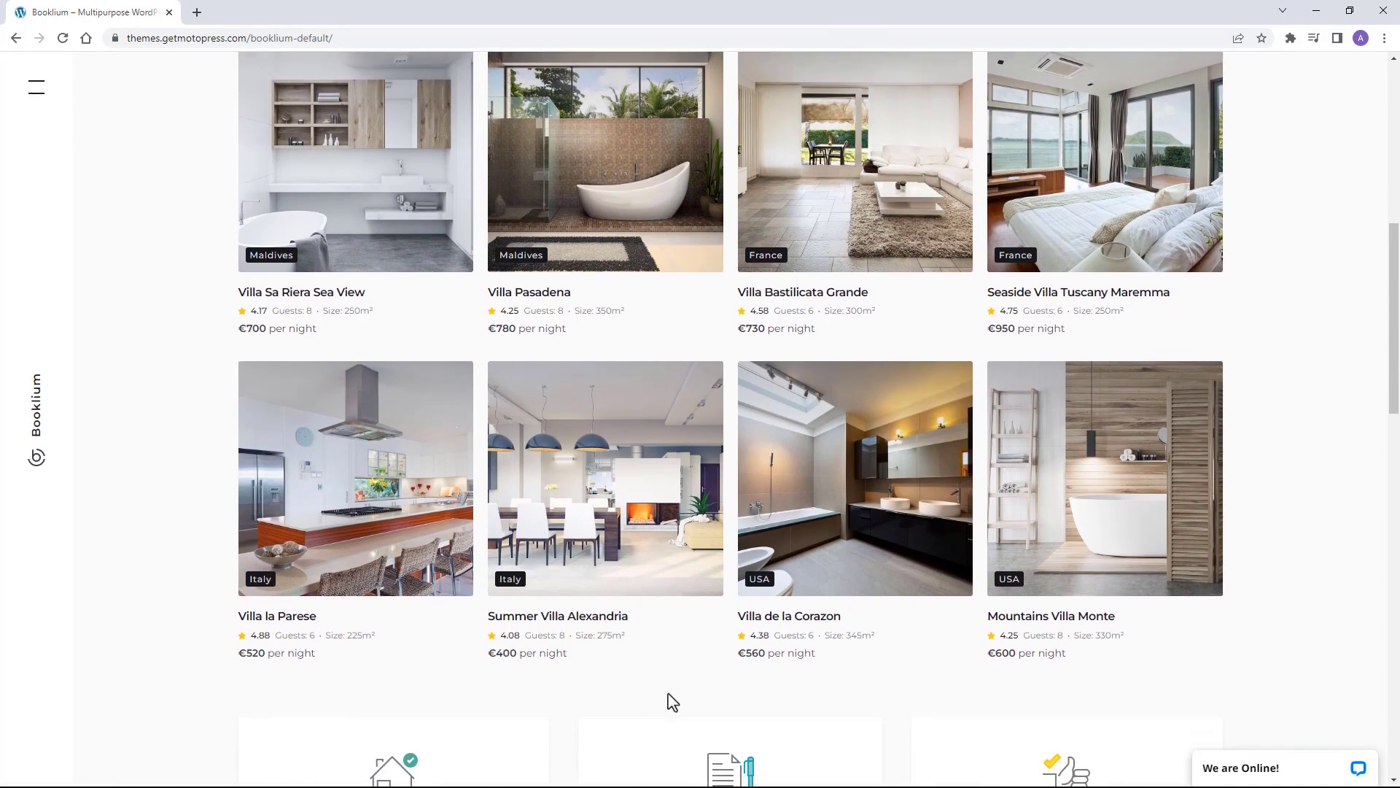
{"action": "scroll", "coordinate": [666, 701], "scroll_direction": "down", "scroll_amount": 1}
{"action": "scroll", "coordinate": [665, 700], "scroll_direction": "down", "scroll_amount": 1}
{"action": "scroll", "coordinate": [672, 595], "scroll_direction": "down", "scroll_amount": 1}
{"action": "scroll", "coordinate": [532, 510], "scroll_direction": "down", "scroll_amount": 1}
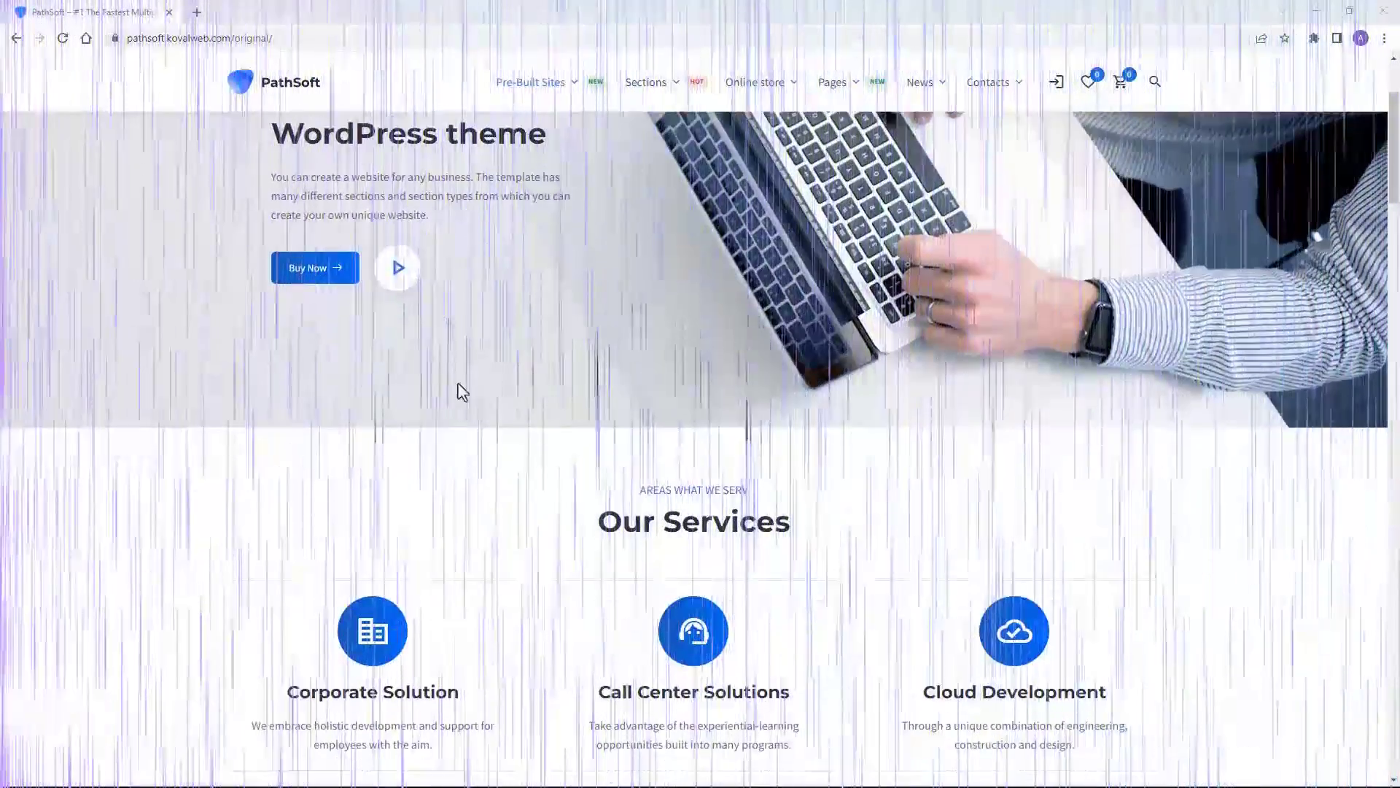
{"action": "scroll", "coordinate": [521, 377], "scroll_direction": "down", "scroll_amount": 1}
{"action": "scroll", "coordinate": [521, 377], "scroll_direction": "down", "scroll_amount": 1}
{"action": "scroll", "coordinate": [529, 372], "scroll_direction": "down", "scroll_amount": 1}
{"action": "scroll", "coordinate": [448, 416], "scroll_direction": "down", "scroll_amount": 1}
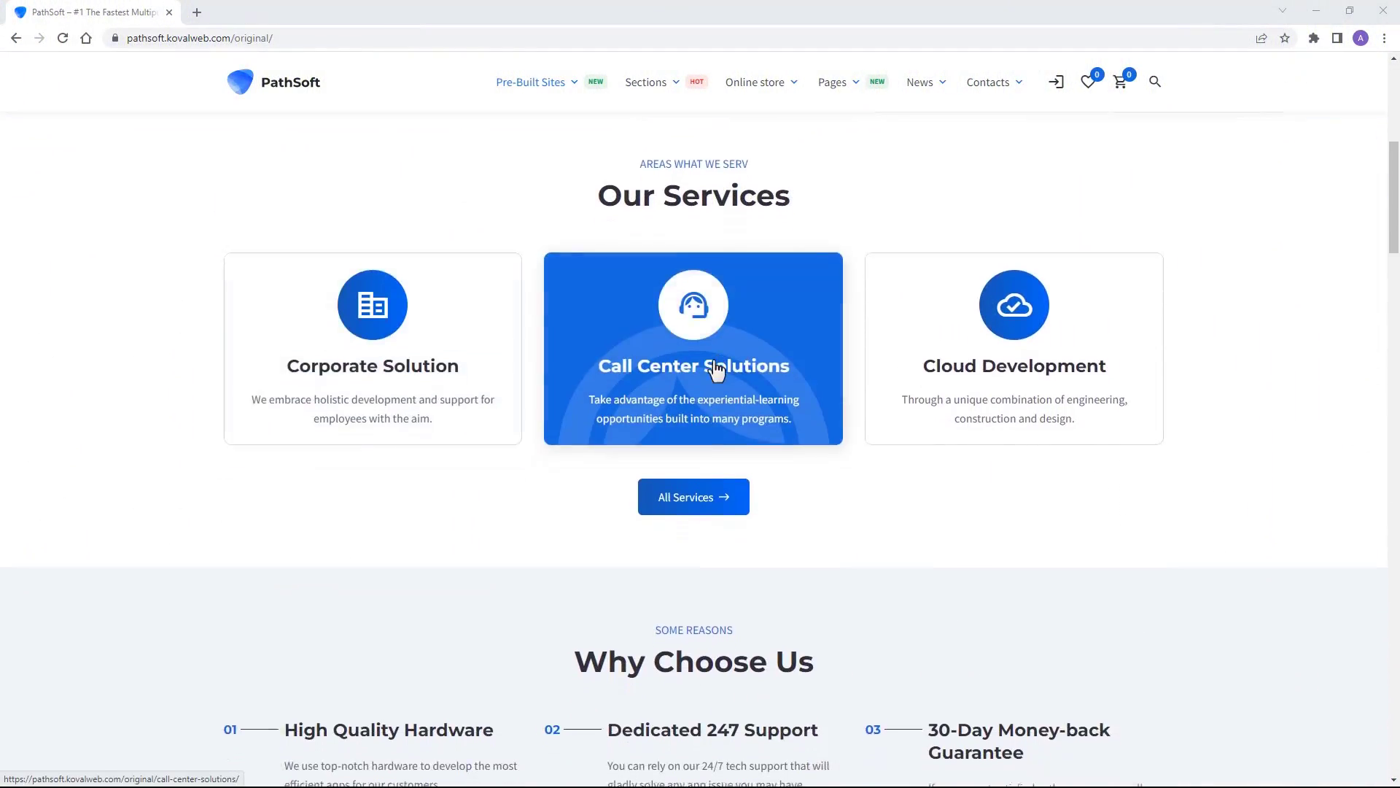
{"action": "scroll", "coordinate": [669, 457], "scroll_direction": "down", "scroll_amount": 1}
{"action": "scroll", "coordinate": [1014, 338], "scroll_direction": "down", "scroll_amount": 1}
{"action": "scroll", "coordinate": [751, 422], "scroll_direction": "down", "scroll_amount": 1}
{"action": "scroll", "coordinate": [726, 445], "scroll_direction": "down", "scroll_amount": 1}
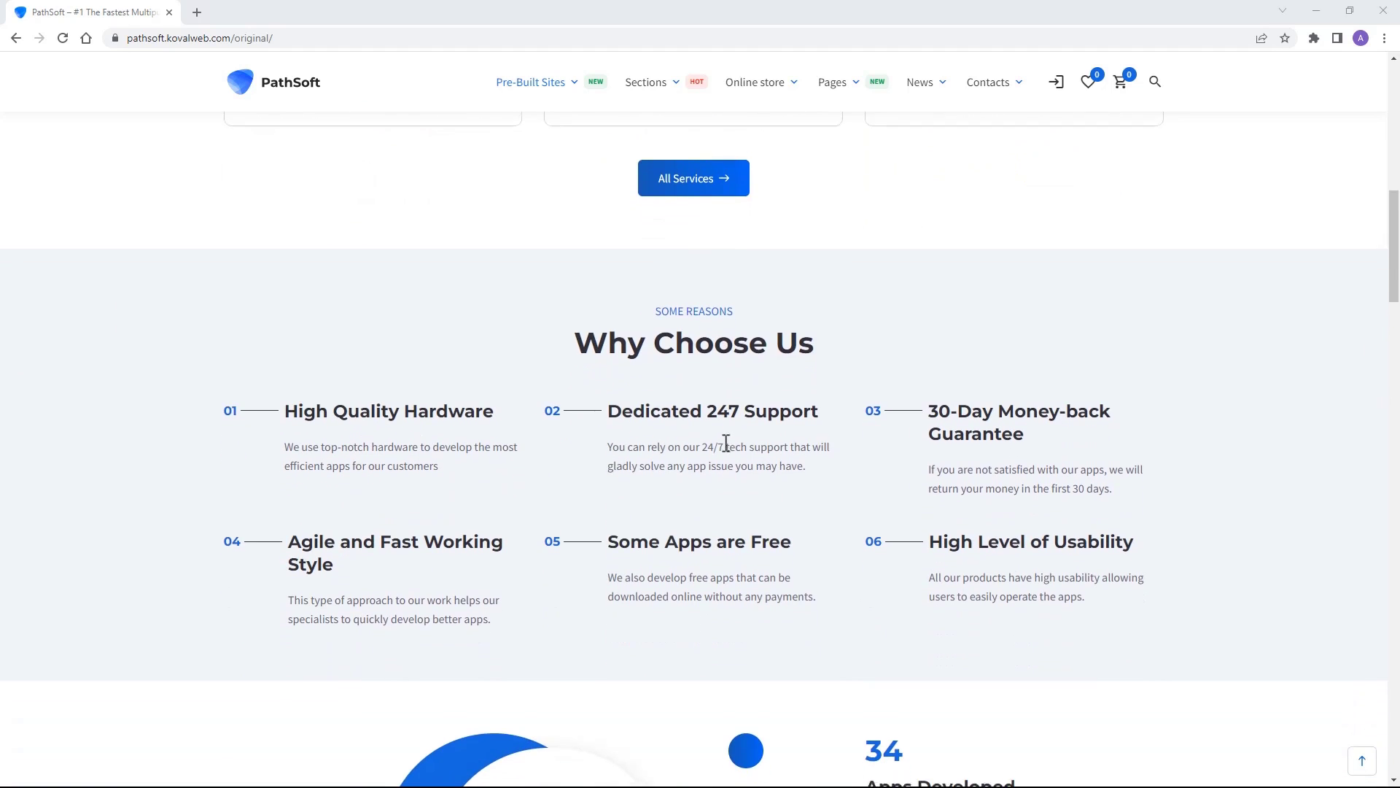
{"action": "scroll", "coordinate": [725, 444], "scroll_direction": "down", "scroll_amount": 1}
{"action": "scroll", "coordinate": [725, 442], "scroll_direction": "down", "scroll_amount": 1}
{"action": "scroll", "coordinate": [725, 440], "scroll_direction": "down", "scroll_amount": 1}
{"action": "scroll", "coordinate": [725, 441], "scroll_direction": "down", "scroll_amount": 1}
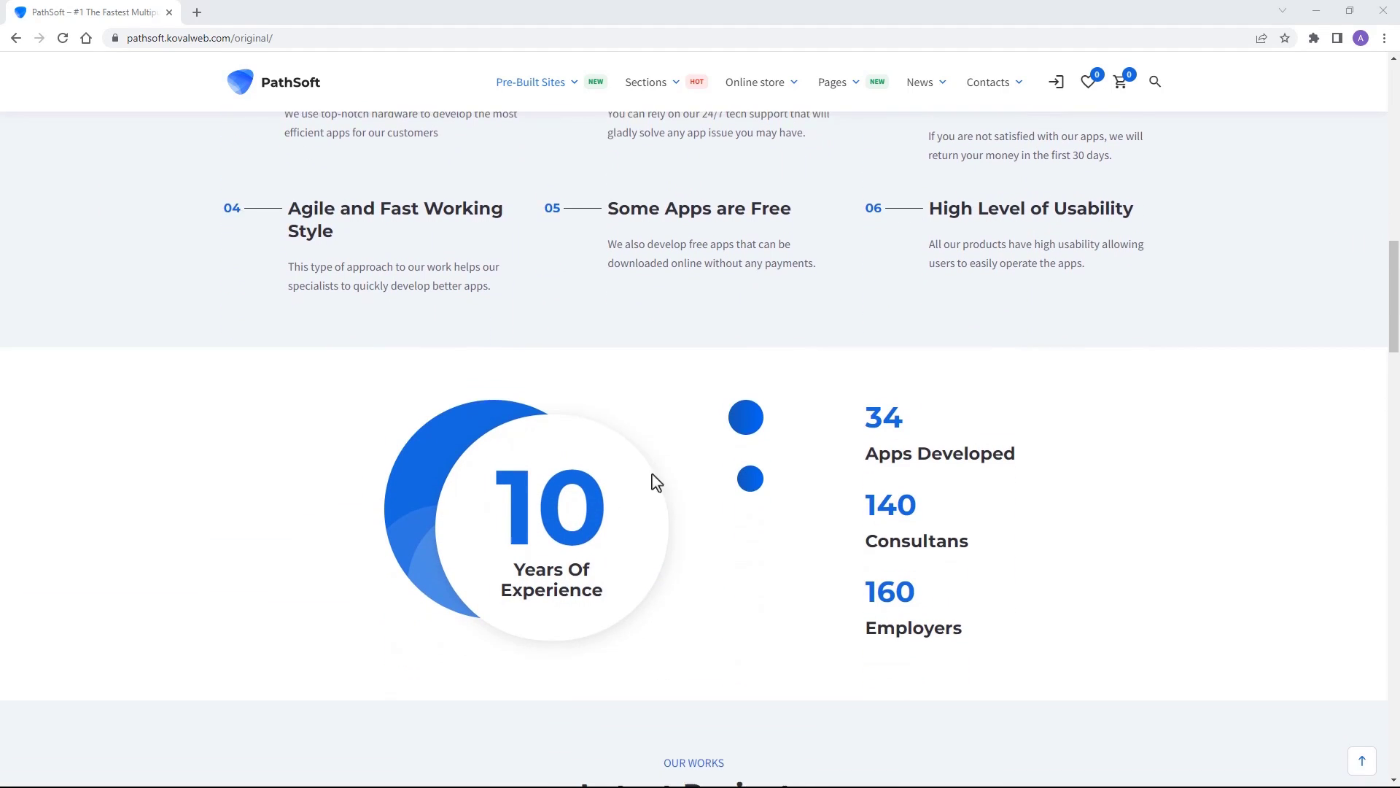
{"action": "scroll", "coordinate": [653, 481], "scroll_direction": "down", "scroll_amount": 1}
{"action": "scroll", "coordinate": [587, 494], "scroll_direction": "down", "scroll_amount": 1}
{"action": "scroll", "coordinate": [585, 494], "scroll_direction": "down", "scroll_amount": 1}
{"action": "scroll", "coordinate": [584, 494], "scroll_direction": "down", "scroll_amount": 1}
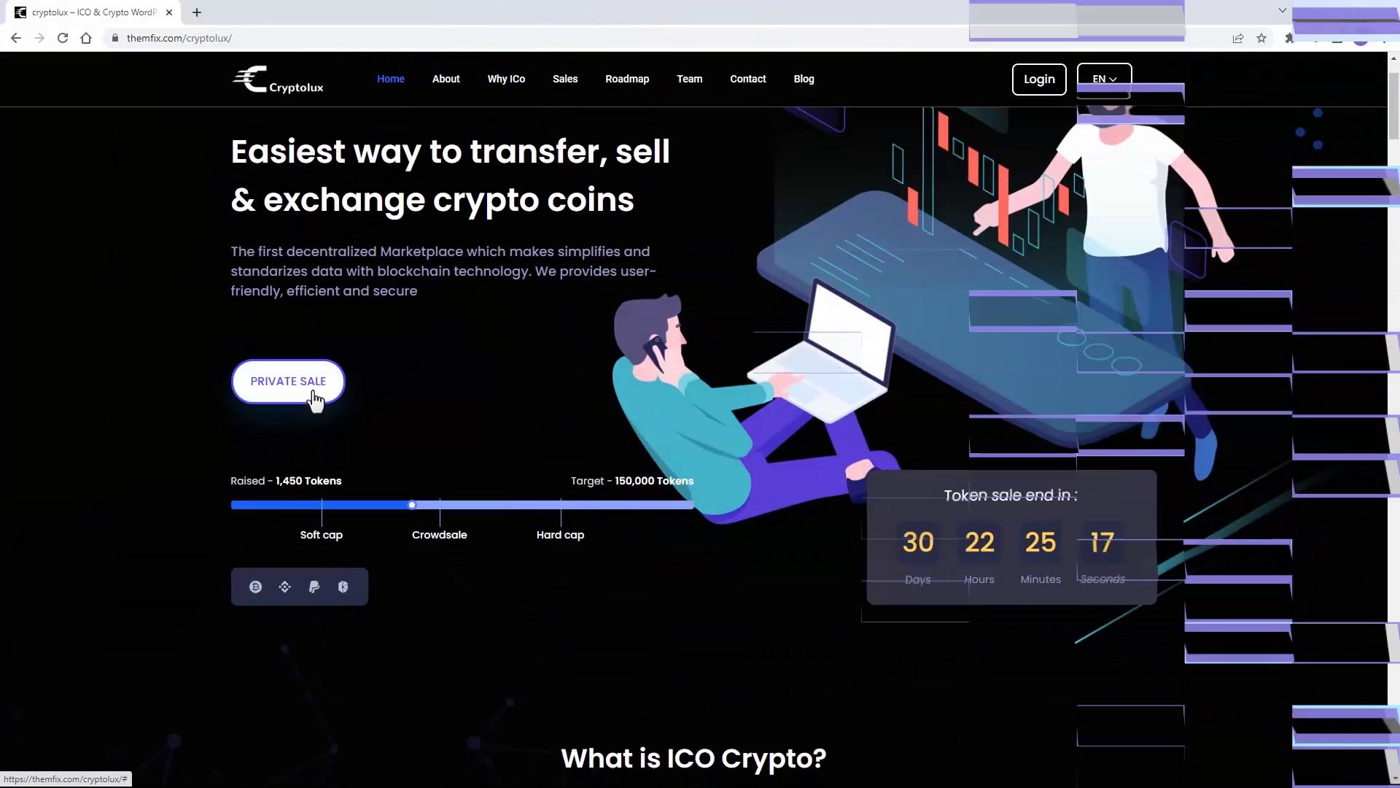
{"action": "scroll", "coordinate": [368, 553], "scroll_direction": "down", "scroll_amount": 1}
{"action": "scroll", "coordinate": [603, 488], "scroll_direction": "down", "scroll_amount": 1}
{"action": "scroll", "coordinate": [619, 490], "scroll_direction": "down", "scroll_amount": 1}
{"action": "scroll", "coordinate": [619, 490], "scroll_direction": "down", "scroll_amount": 1}
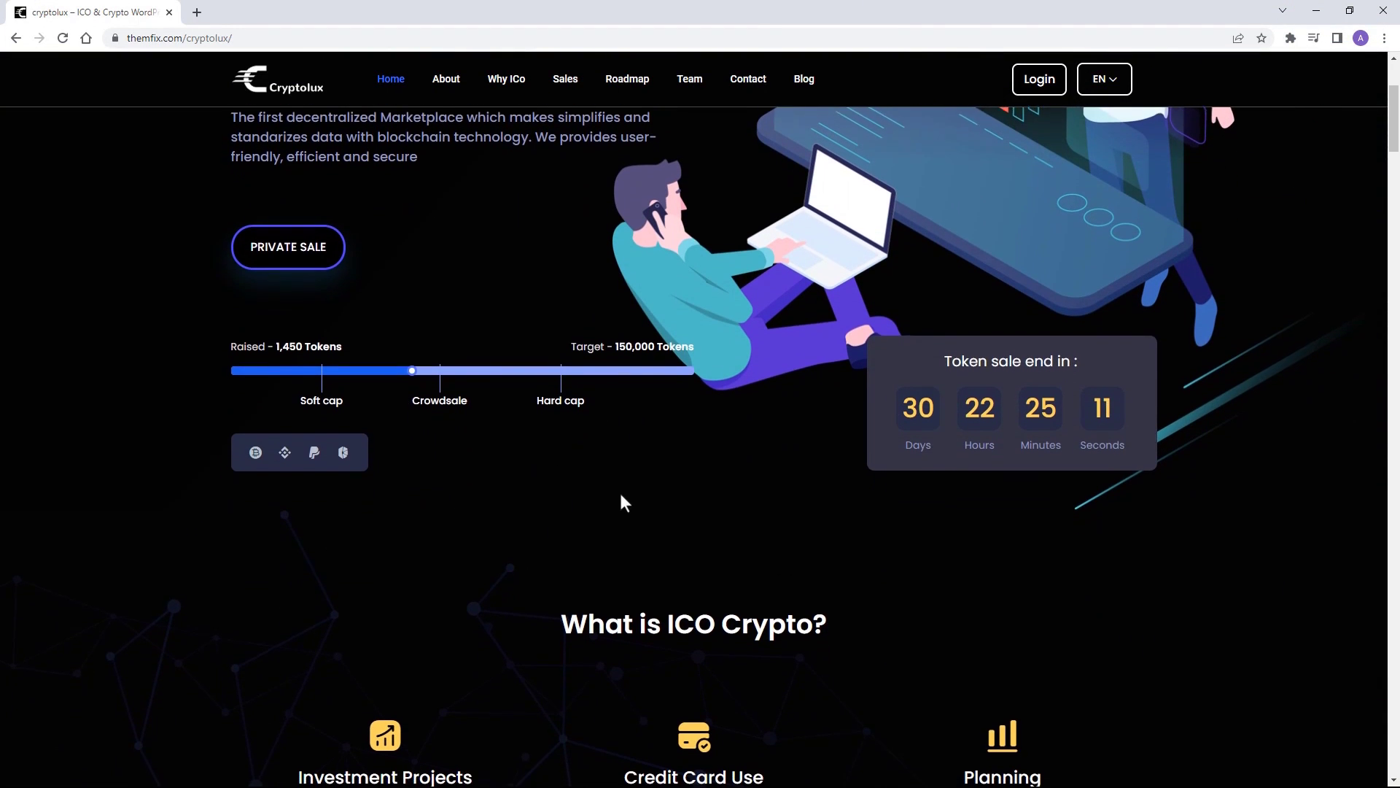
{"action": "scroll", "coordinate": [619, 490], "scroll_direction": "down", "scroll_amount": 1}
{"action": "scroll", "coordinate": [620, 491], "scroll_direction": "down", "scroll_amount": 1}
{"action": "scroll", "coordinate": [620, 492], "scroll_direction": "down", "scroll_amount": 1}
{"action": "scroll", "coordinate": [533, 585], "scroll_direction": "down", "scroll_amount": 1}
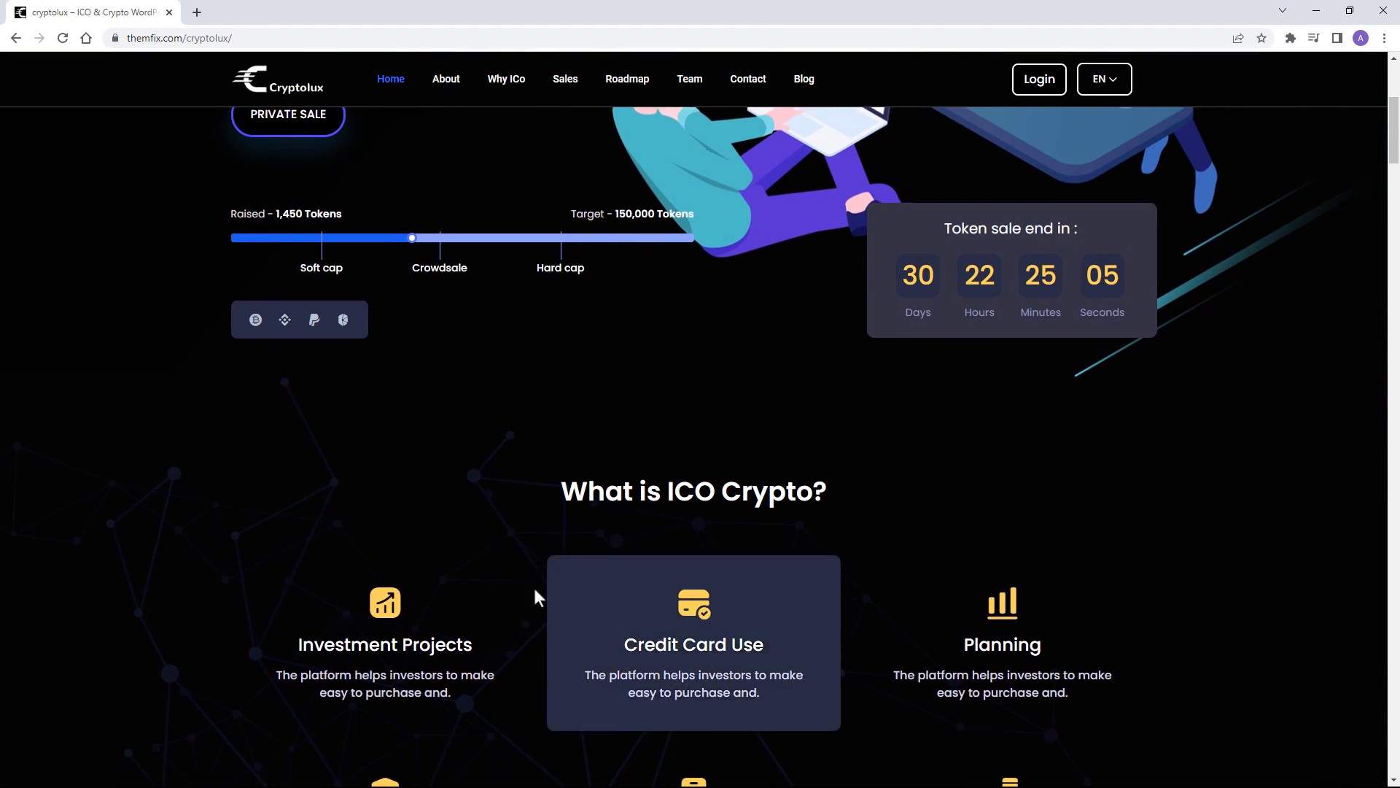
{"action": "scroll", "coordinate": [392, 618], "scroll_direction": "down", "scroll_amount": 1}
{"action": "scroll", "coordinate": [393, 618], "scroll_direction": "down", "scroll_amount": 1}
{"action": "scroll", "coordinate": [393, 619], "scroll_direction": "down", "scroll_amount": 1}
{"action": "scroll", "coordinate": [404, 662], "scroll_direction": "down", "scroll_amount": 1}
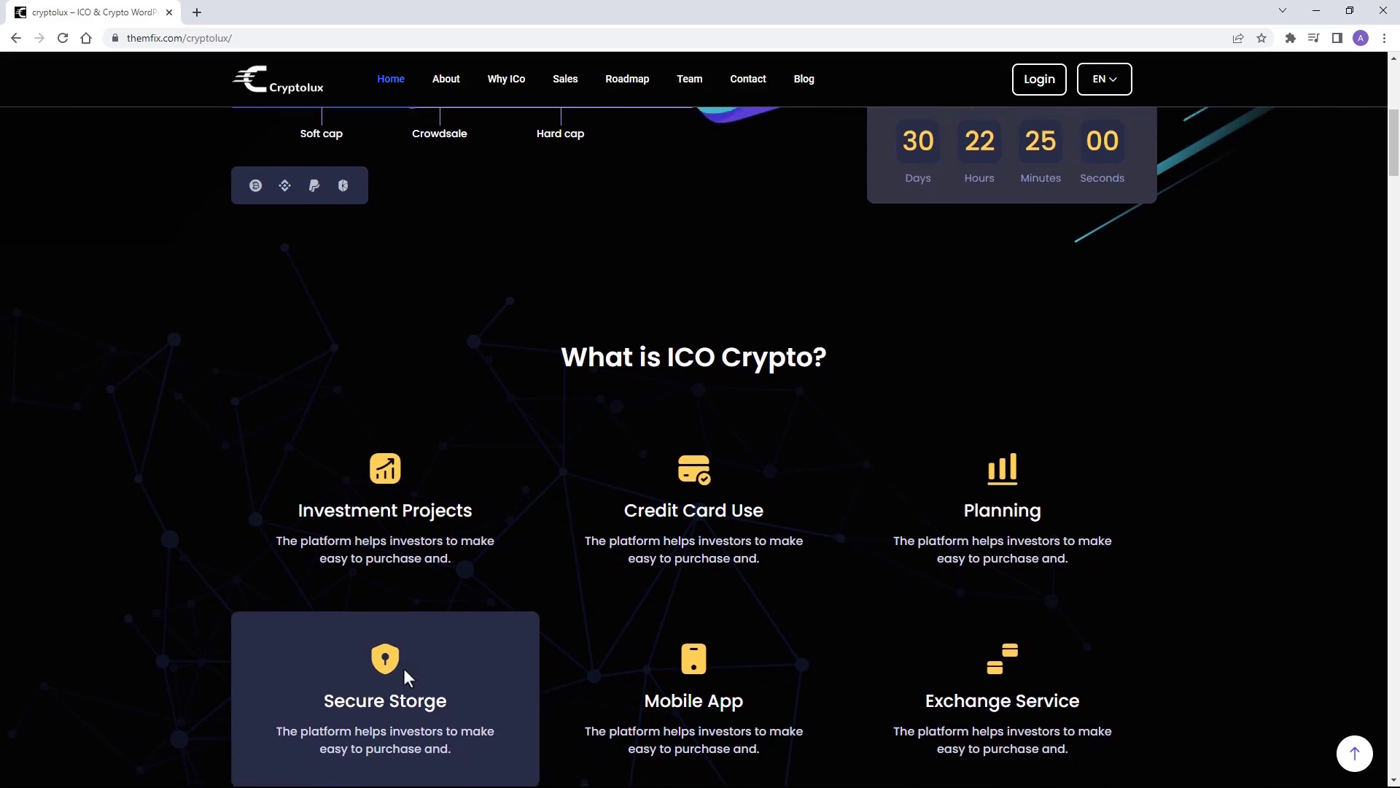
{"action": "scroll", "coordinate": [404, 669], "scroll_direction": "down", "scroll_amount": 1}
{"action": "scroll", "coordinate": [681, 606], "scroll_direction": "down", "scroll_amount": 1}
{"action": "scroll", "coordinate": [682, 607], "scroll_direction": "down", "scroll_amount": 1}
{"action": "scroll", "coordinate": [997, 406], "scroll_direction": "down", "scroll_amount": 1}
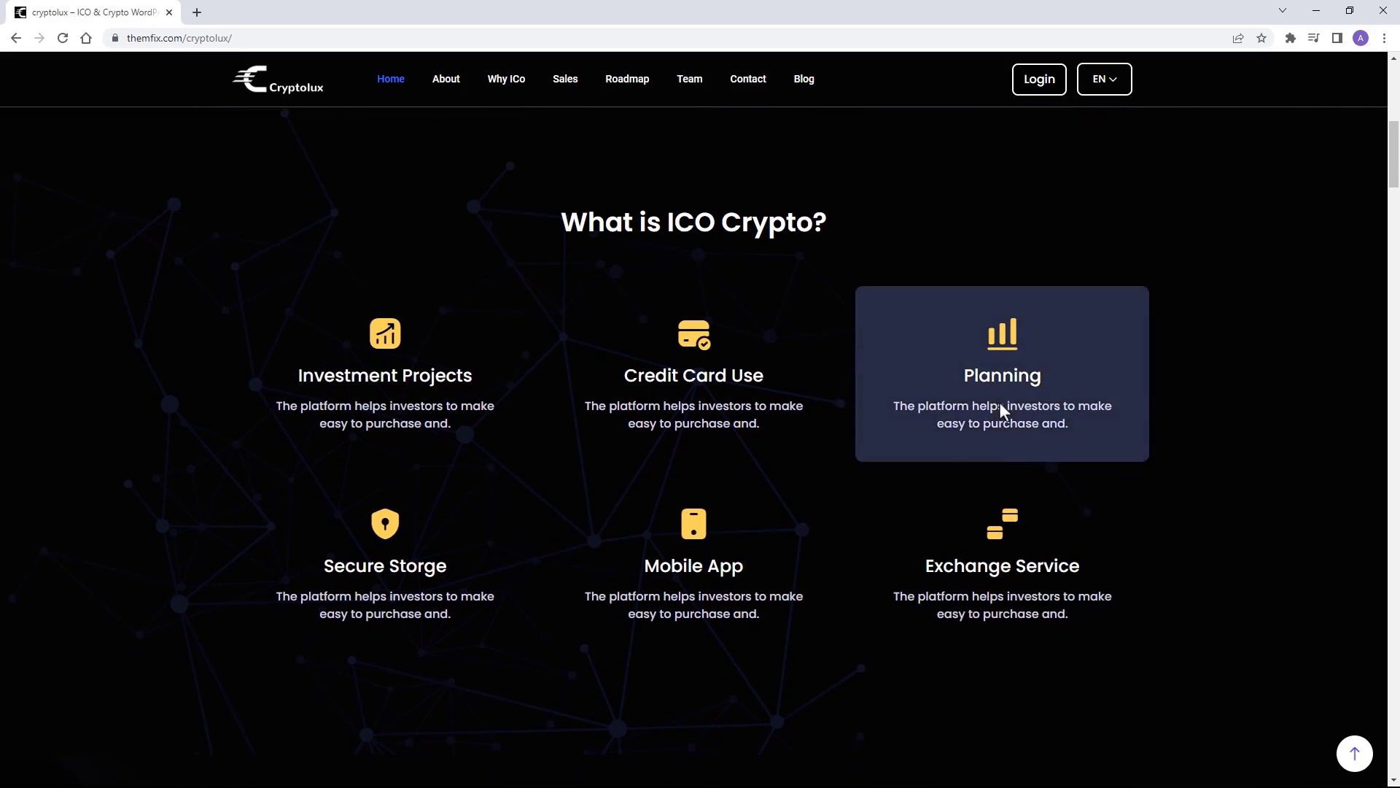
{"action": "scroll", "coordinate": [694, 493], "scroll_direction": "down", "scroll_amount": 1}
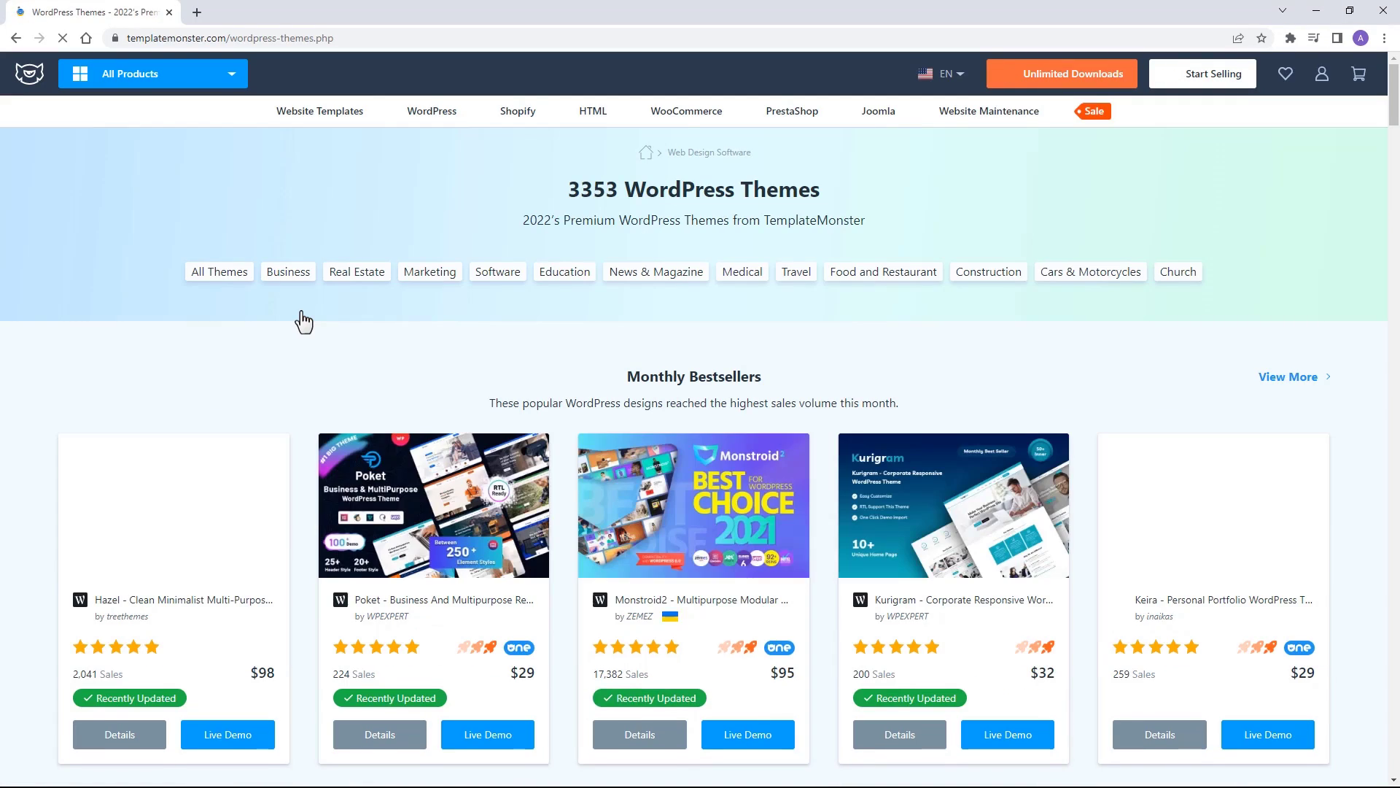
{"action": "scroll", "coordinate": [354, 334], "scroll_direction": "down", "scroll_amount": 1}
{"action": "scroll", "coordinate": [547, 306], "scroll_direction": "down", "scroll_amount": 1}
{"action": "scroll", "coordinate": [741, 281], "scroll_direction": "down", "scroll_amount": 2}
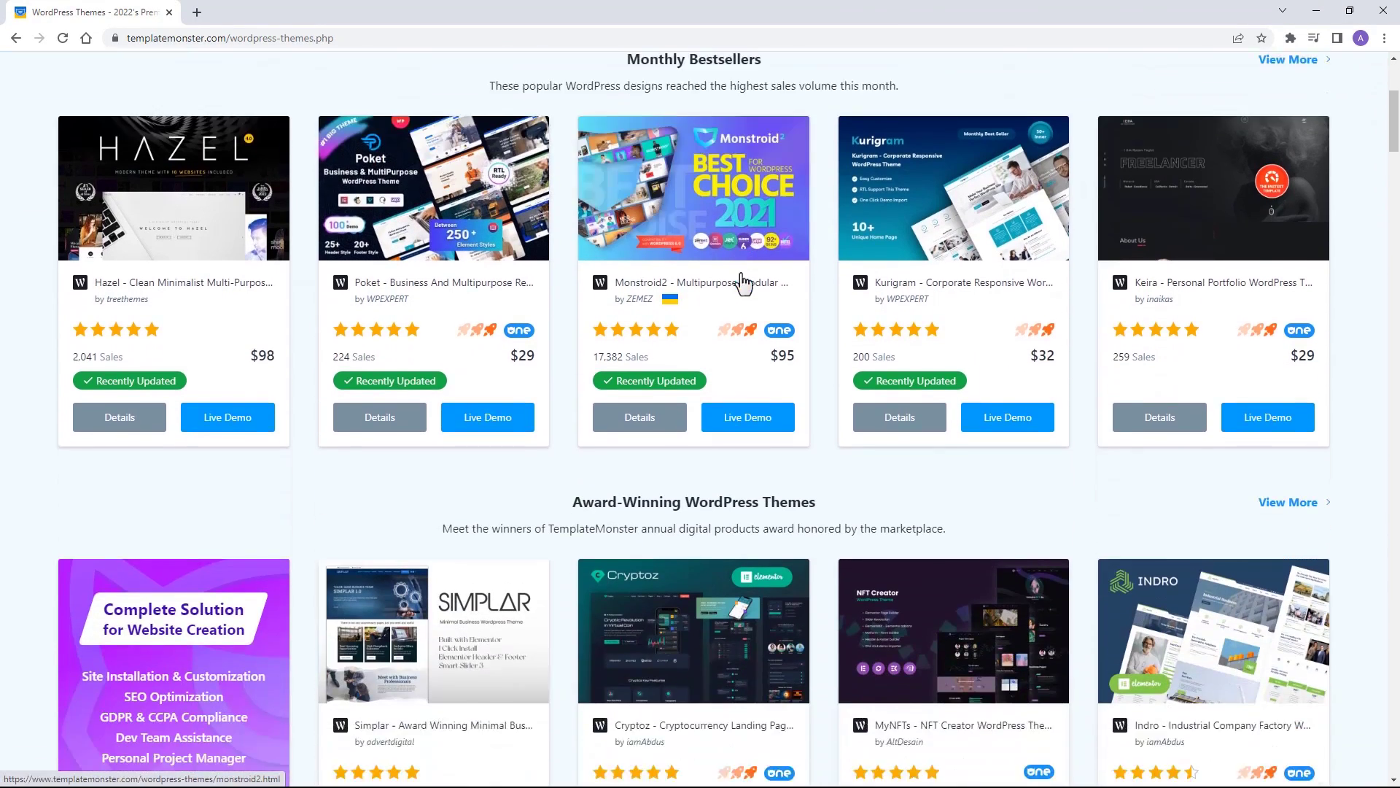